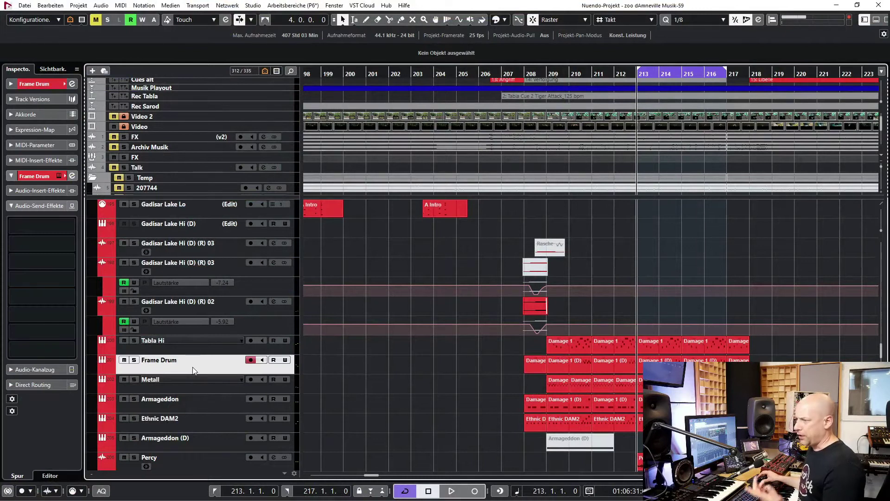
- Solo then unsolo the Frame Drum track, and start playback from bar 213
key(s)
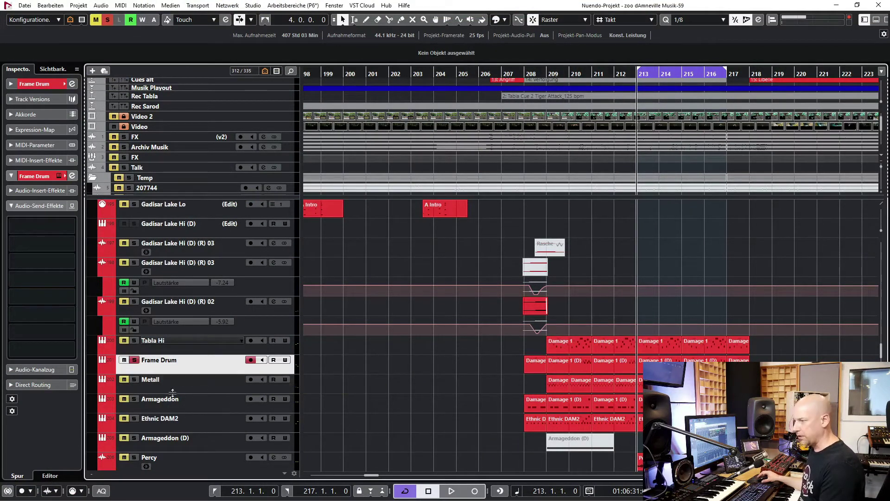
click(134, 360)
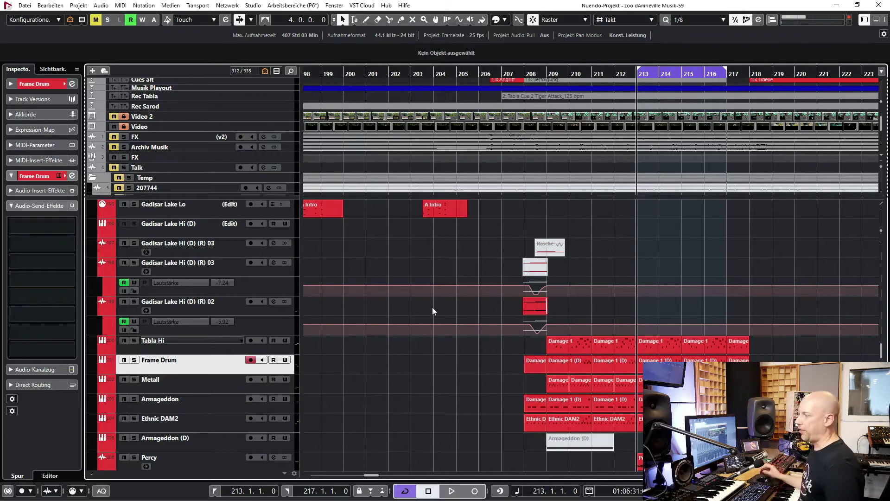
key(space)
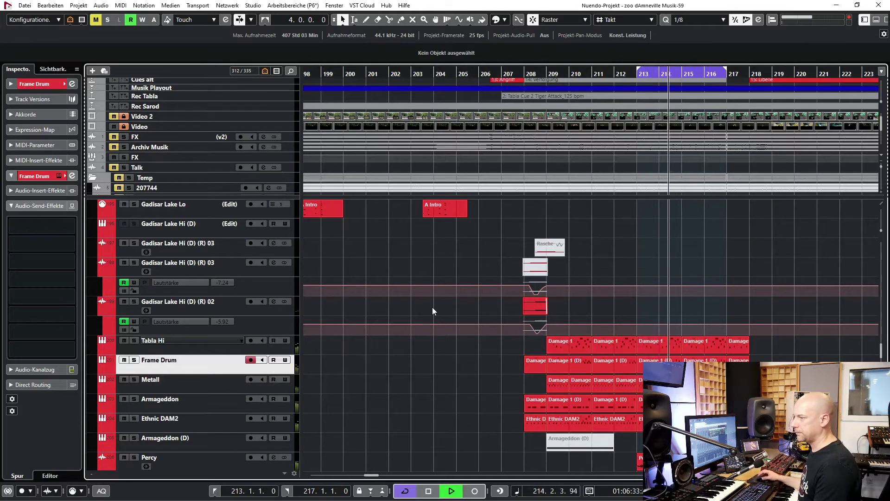
- Stop playback, select the PERCUSSION folder track, and return the playhead to bar 213
scroll(491, 286, up, 10)
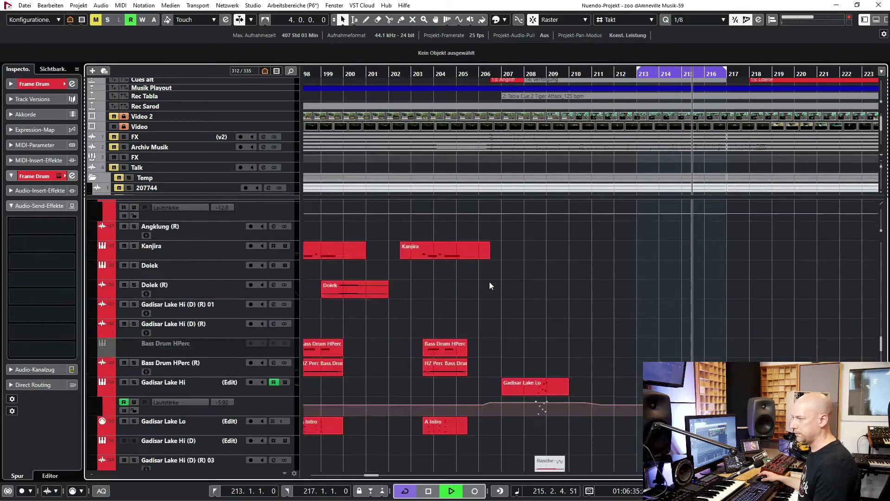
scroll(492, 286, up, 4)
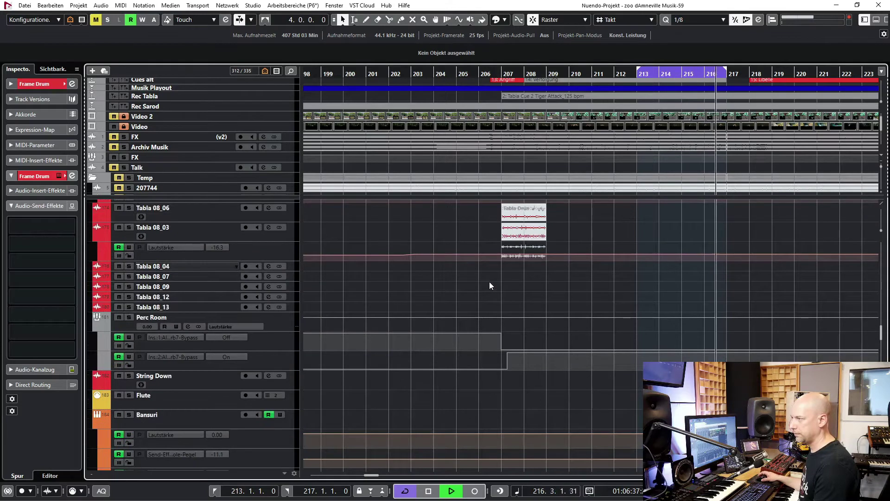
key(space)
scroll(472, 290, up, 10)
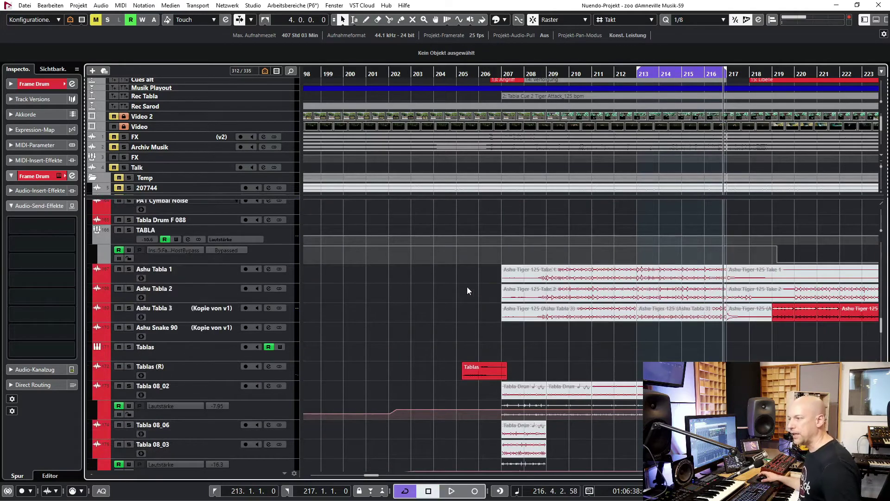
scroll(467, 286, up, 4)
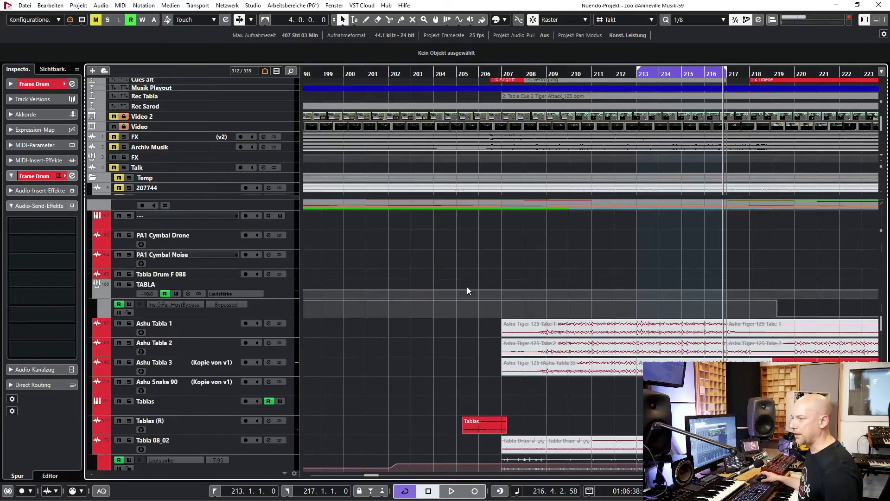
scroll(466, 286, down, 15)
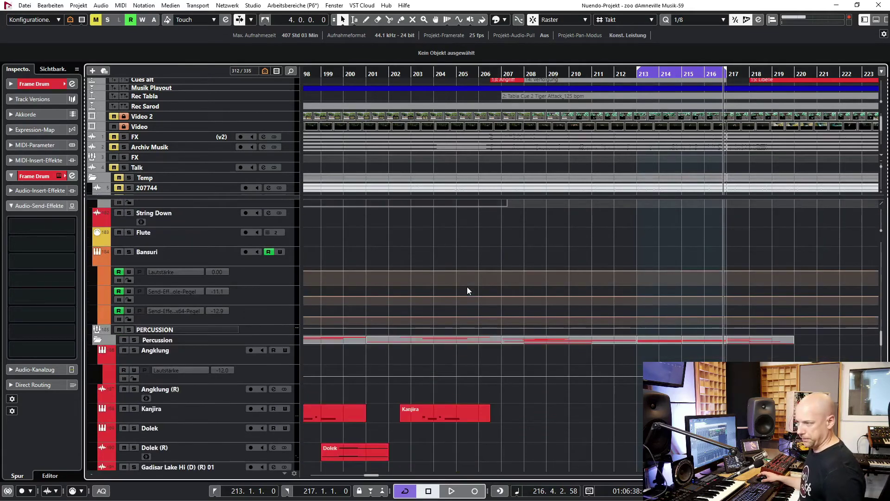
click(166, 329)
key(space)
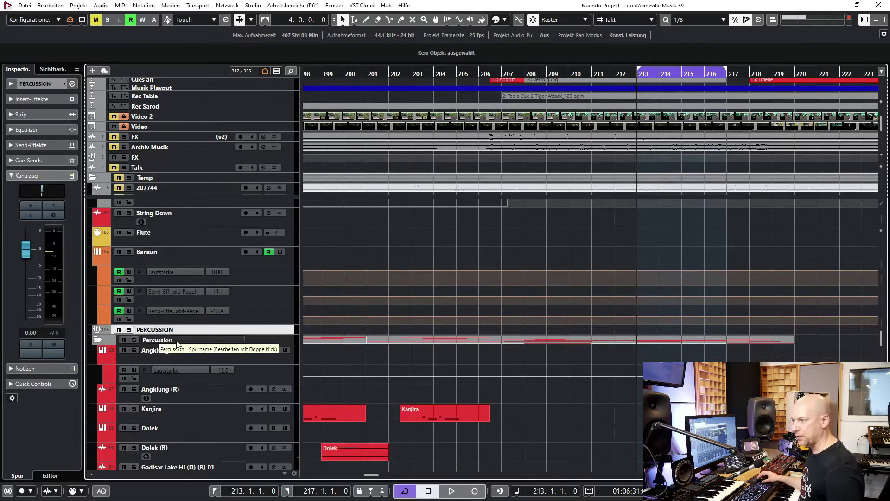
- Solo the PERCUSSION folder and audition it briefly during playback
double_click(147, 330)
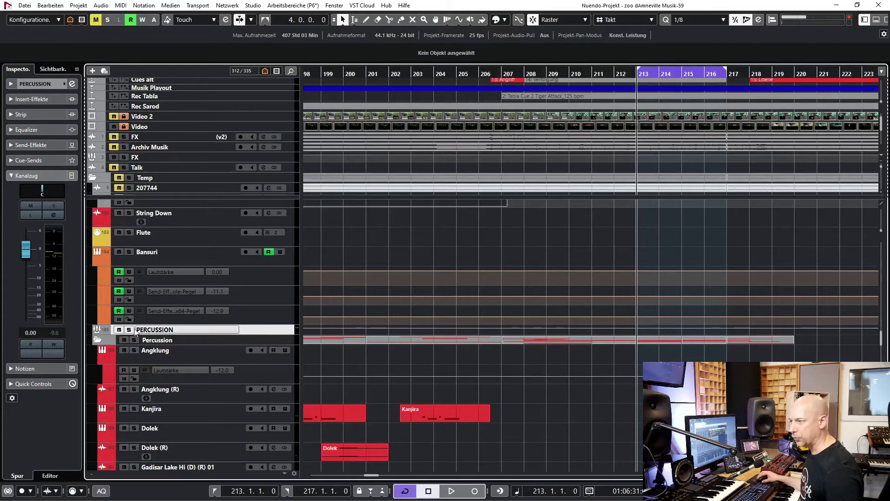
key(Return)
click(130, 330)
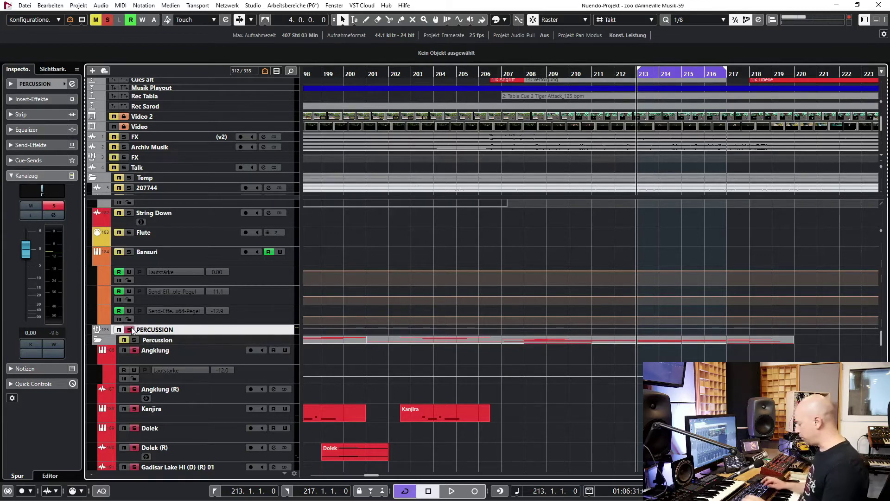
key(space)
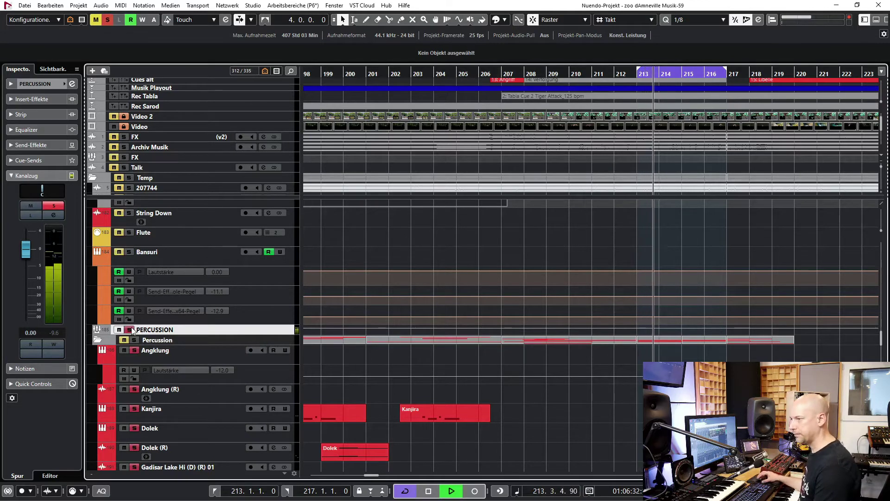
key(space)
- Re-solo PERCUSSION, replay from bar 213, then clear all solos and solo PERCUSSION again
click(130, 330)
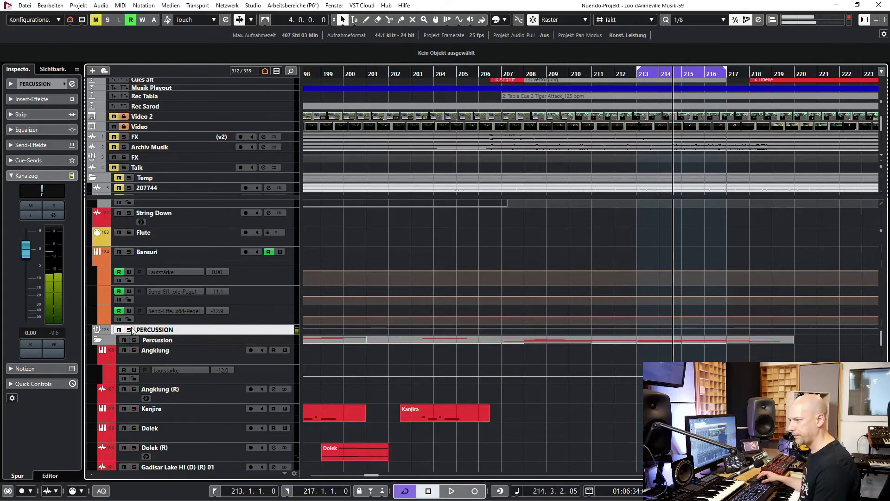
click(137, 339)
key(KP_1)
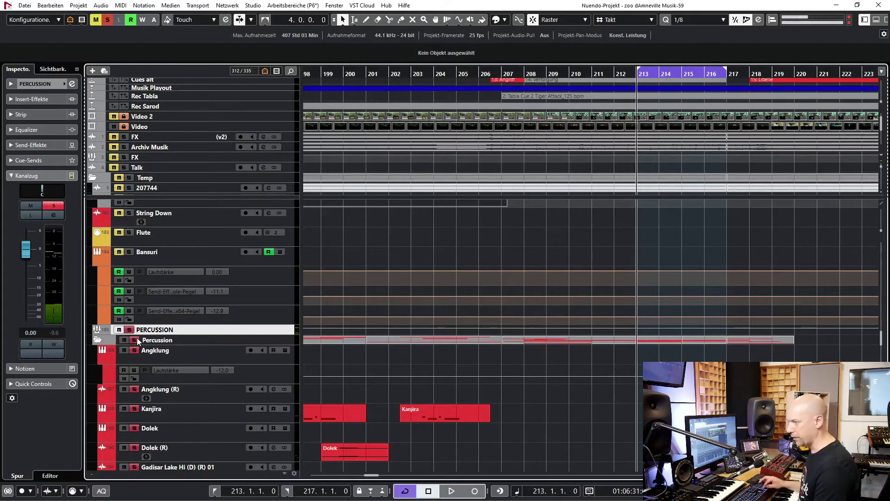
key(space)
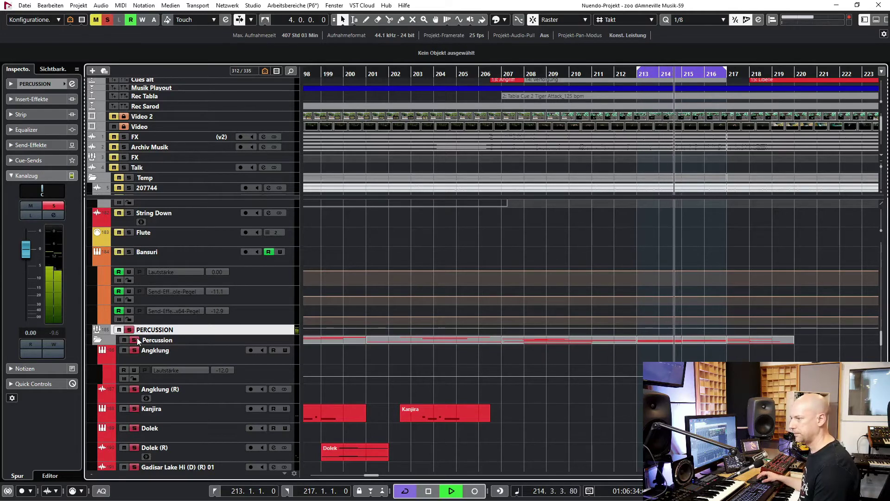
key(space)
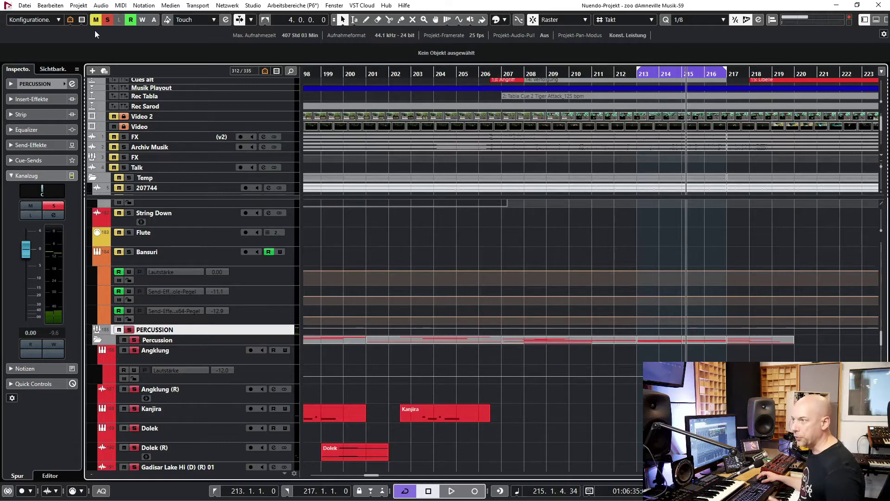
click(107, 20)
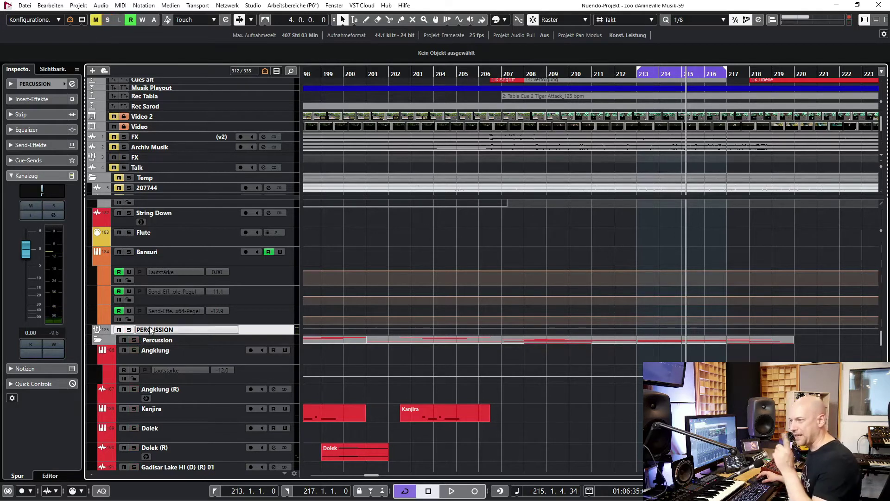
click(129, 330)
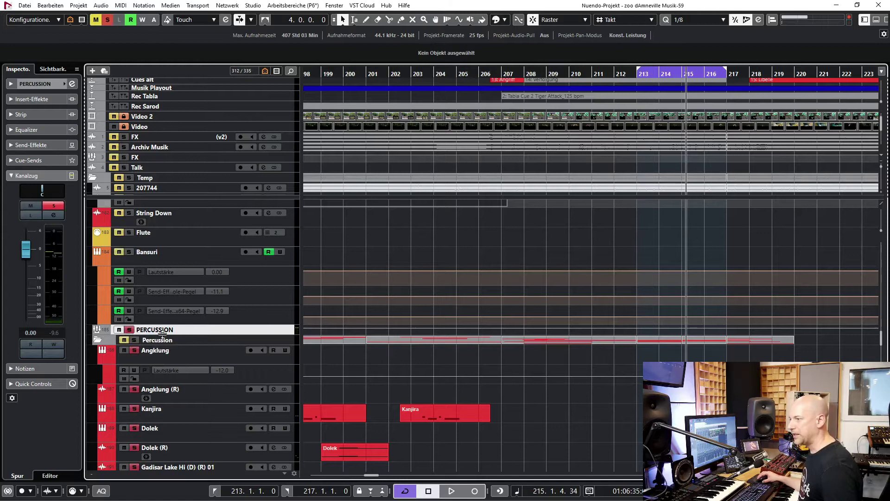
scroll(195, 324, down, 6)
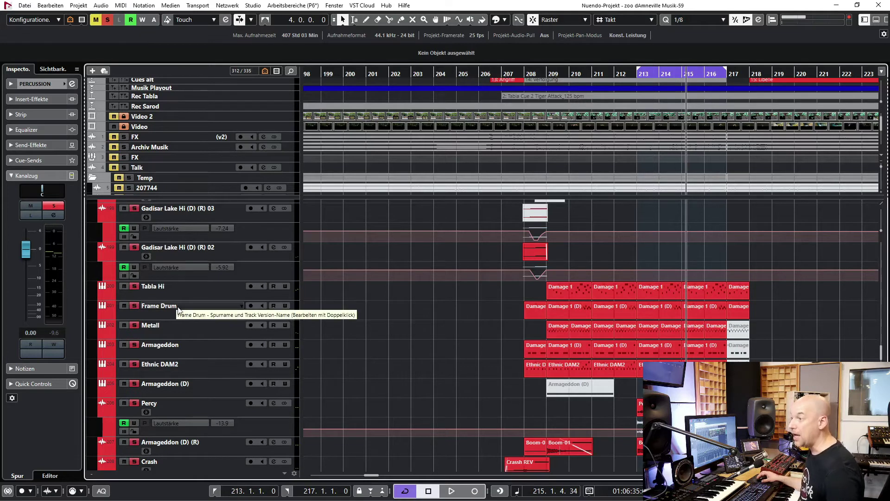
scroll(179, 311, up, 10)
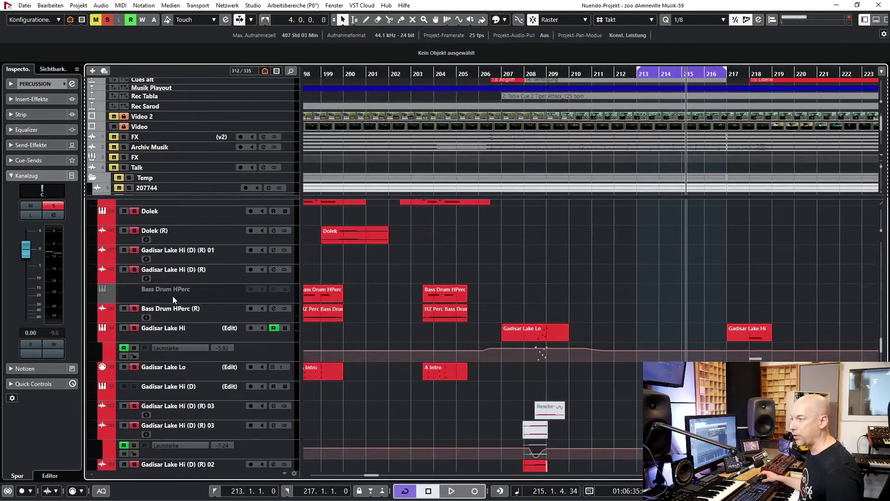
click(108, 21)
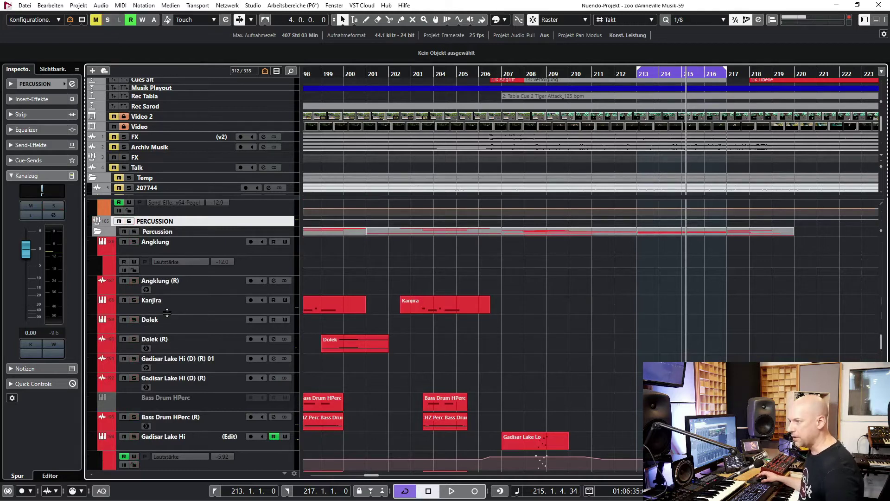
click(129, 221)
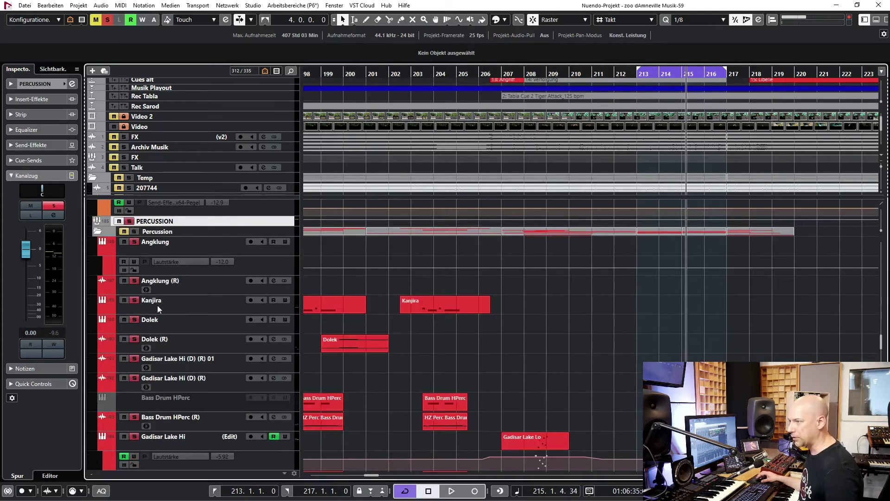
scroll(174, 309, down, 5)
scroll(174, 309, down, 6)
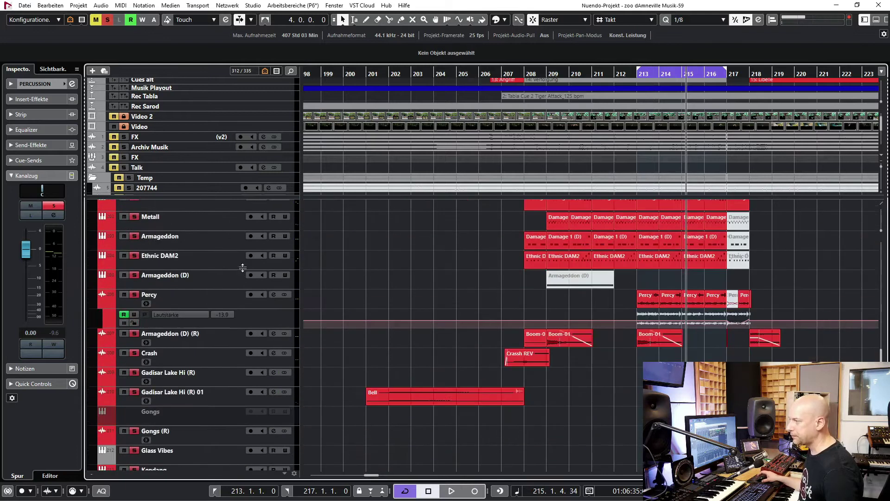
- Take Tabla Hi out of the percussion solo and unmute it
click(167, 284)
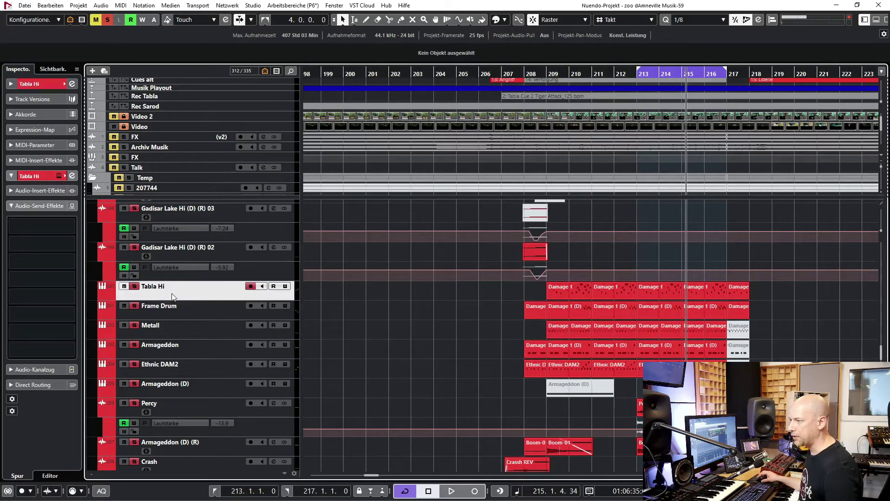
click(134, 288)
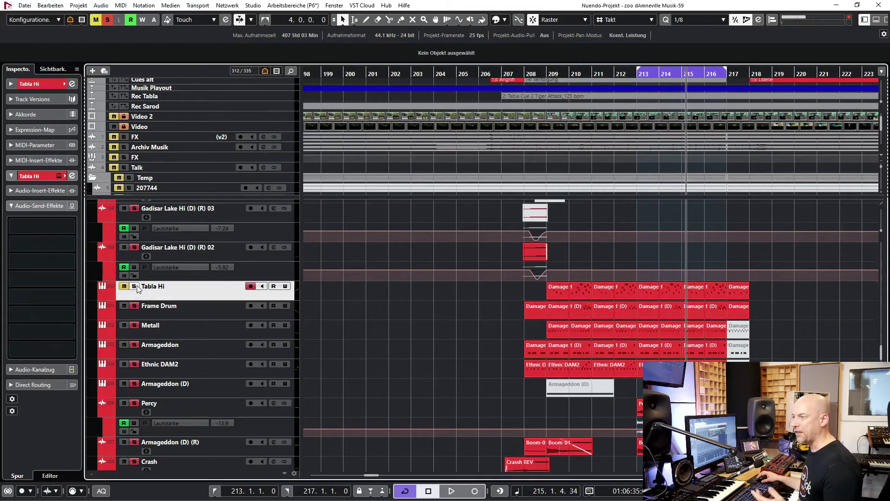
key(m)
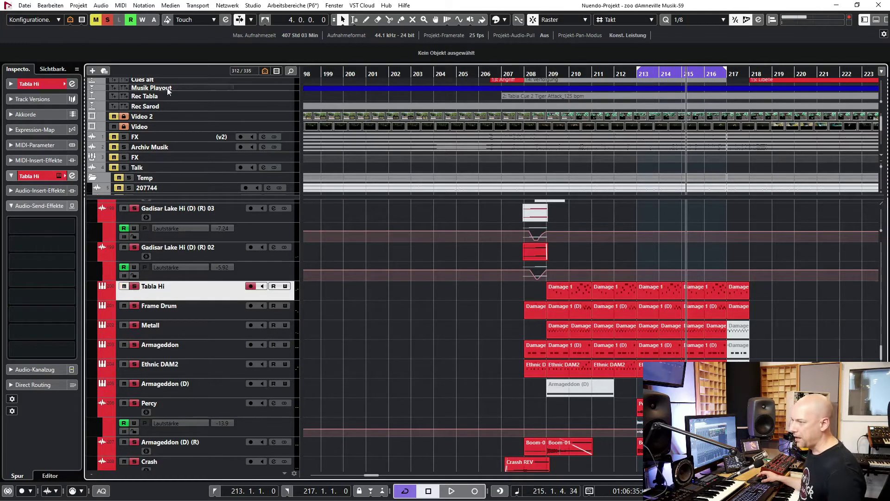
- Clear all solos, solo Tabla Hi on its own, and scroll up to the PERCUSSION folder
click(104, 21)
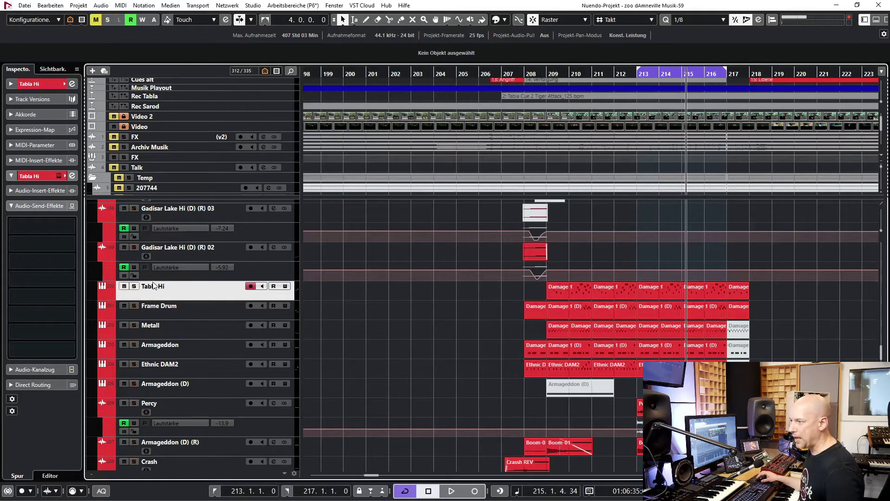
click(155, 302)
click(163, 288)
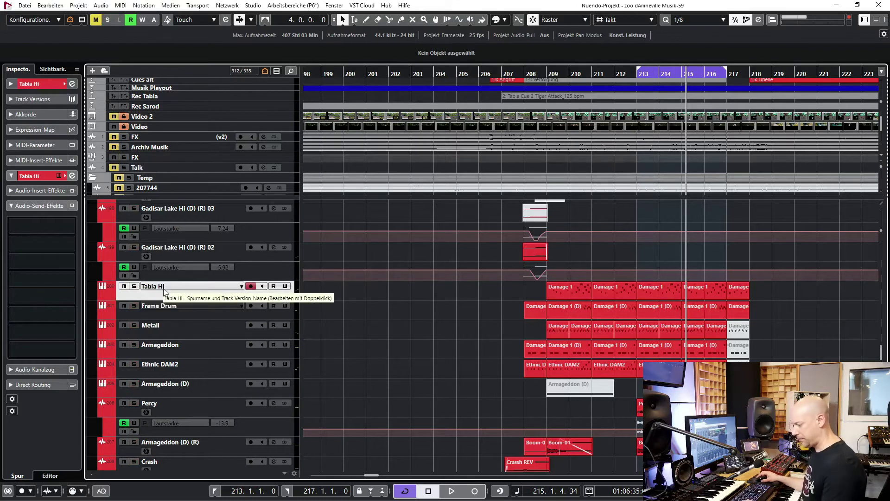
key(s)
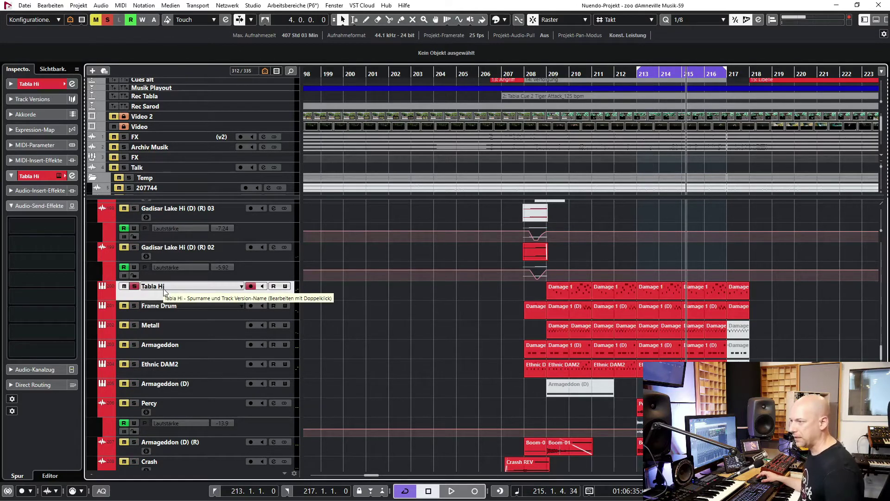
click(134, 287)
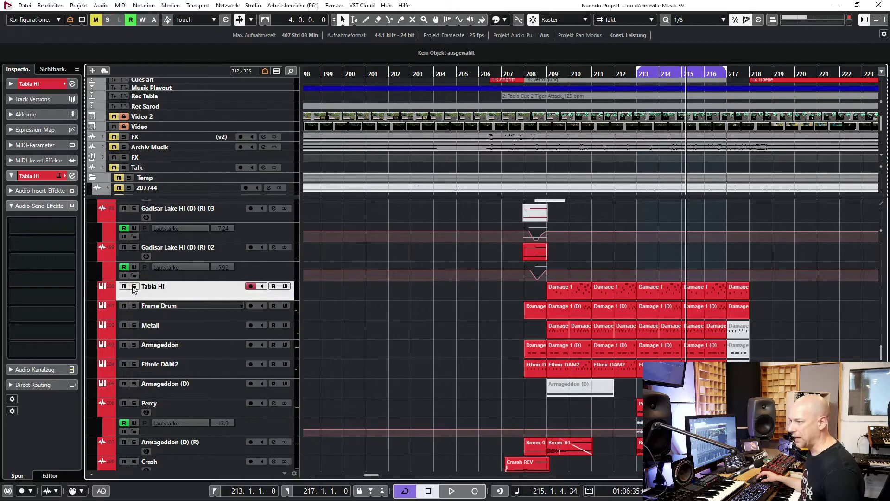
click(134, 287)
scroll(142, 307, up, 10)
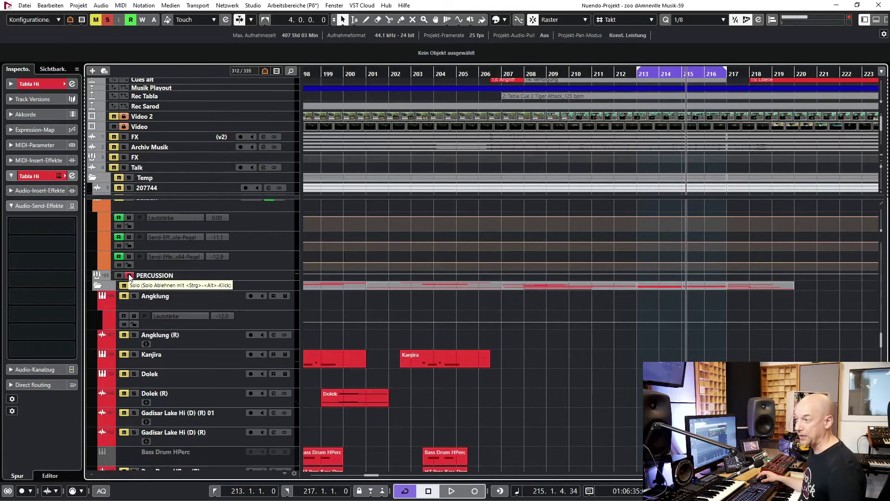
- Toggle the PERCUSSION folder solo off, on and off again, leaving nothing soloed
click(129, 275)
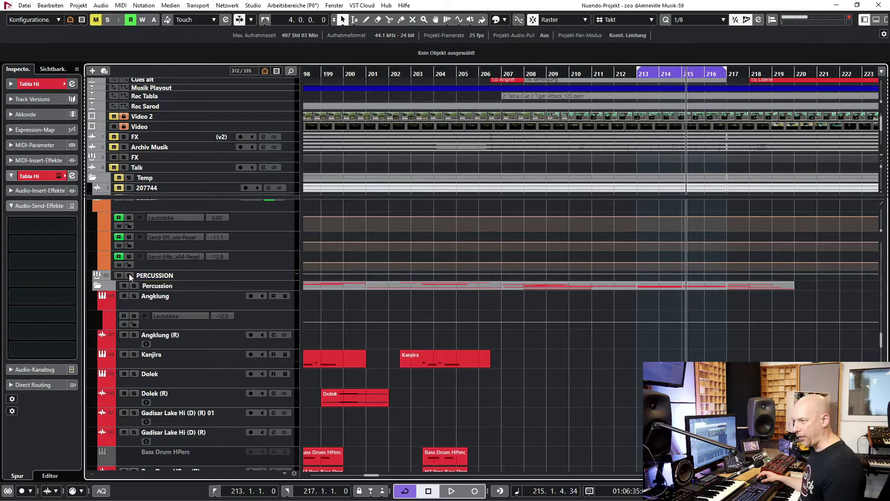
click(129, 276)
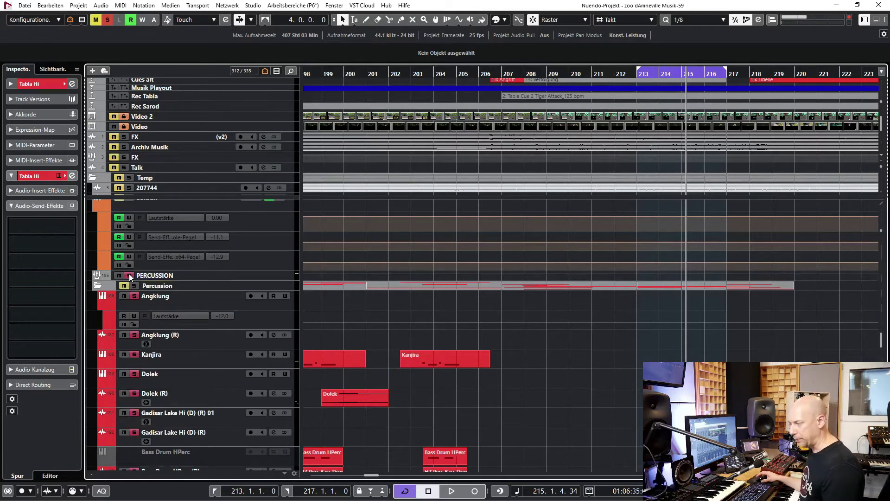
click(129, 274)
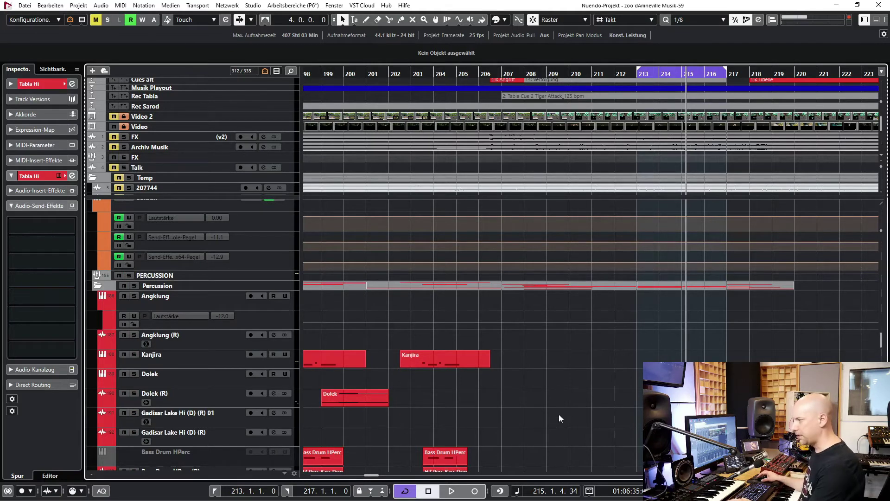
- Open the MixConsole with F3 to view the PERCUSSION channels from Angklung to Tabla Hi
key(F3)
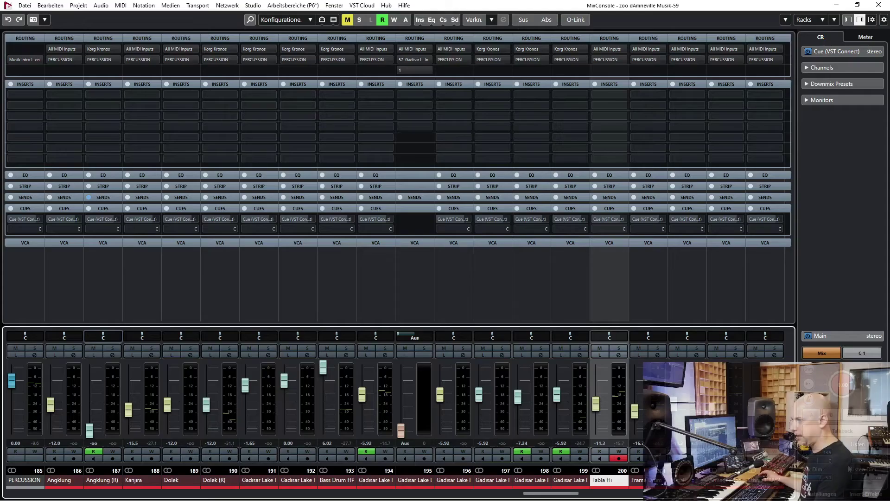
- Close the MixConsole and select the PERCUSSION group track in the track list
key(F3)
scroll(625, 388, up, 15)
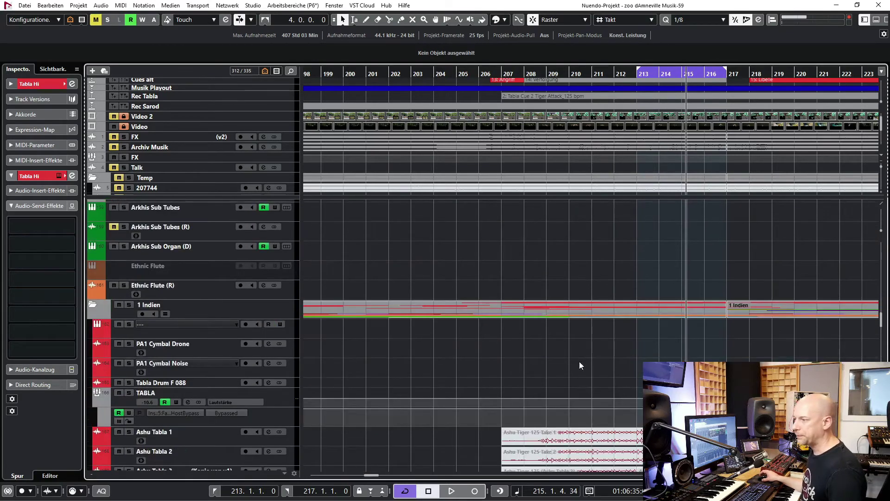
scroll(548, 346, down, 12)
scroll(548, 345, down, 6)
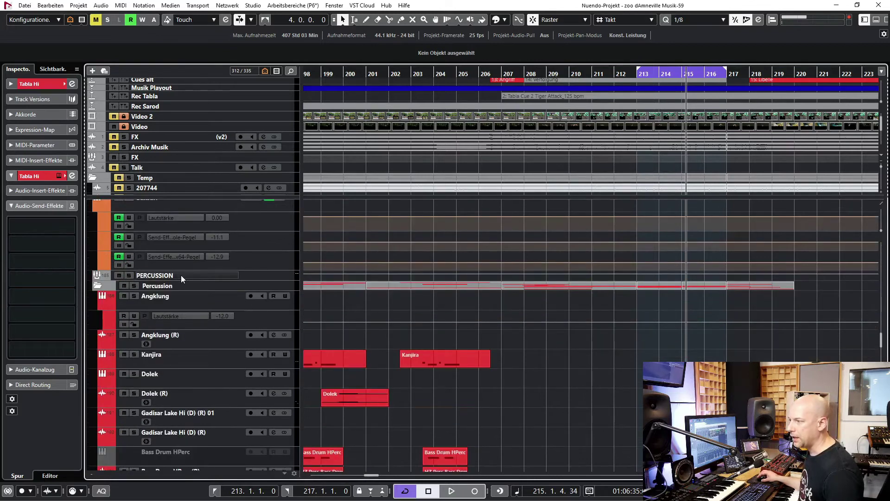
click(181, 275)
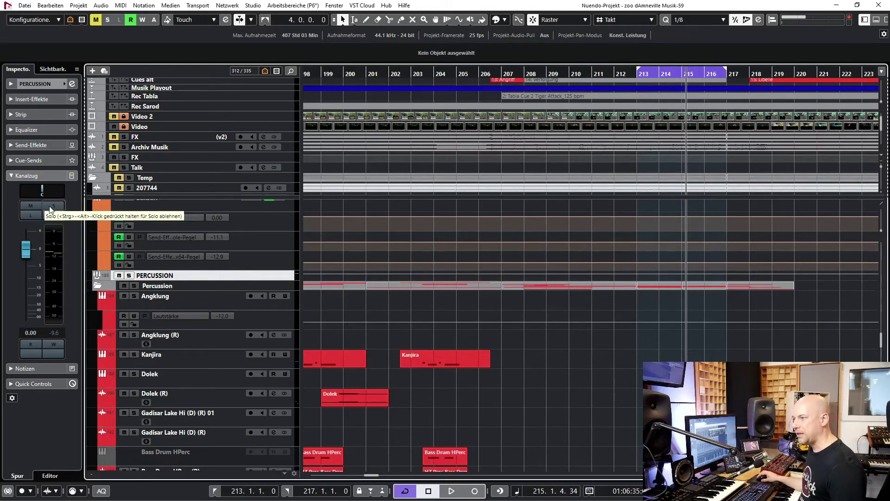
- From bar 213, audition PERCUSSION in Listen mode, then in Solo, then unsolo it
key(KP_1)
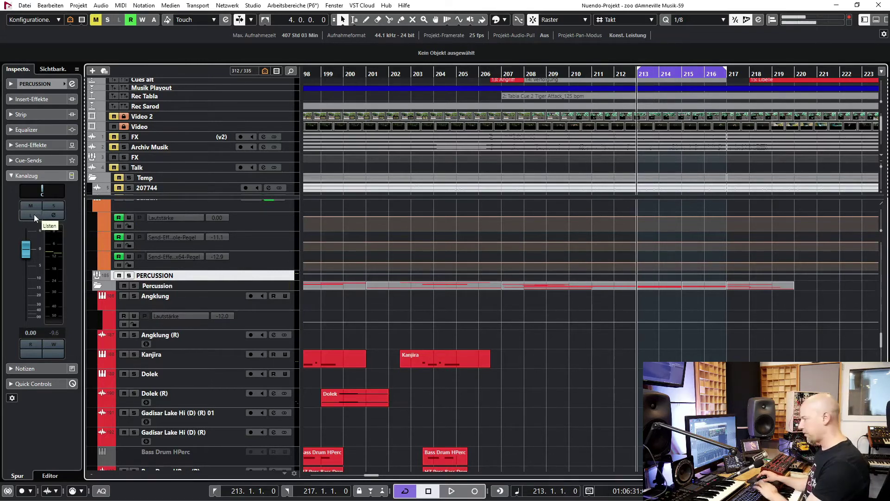
click(34, 214)
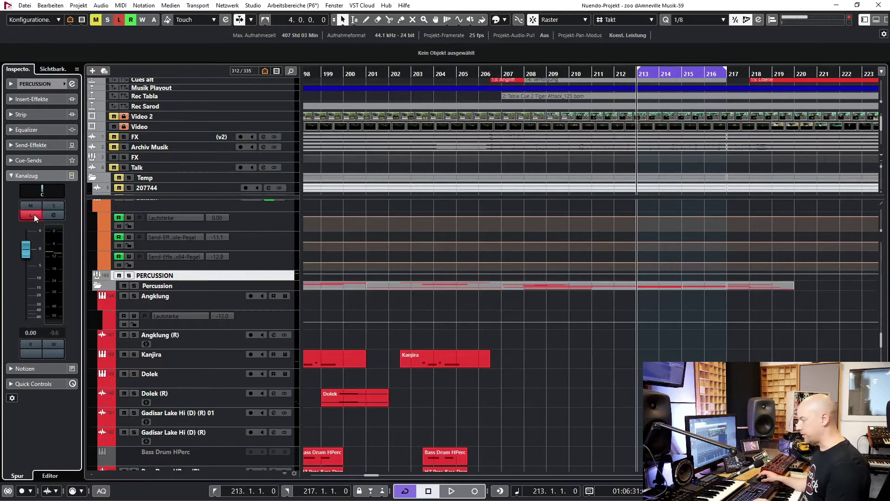
key(space)
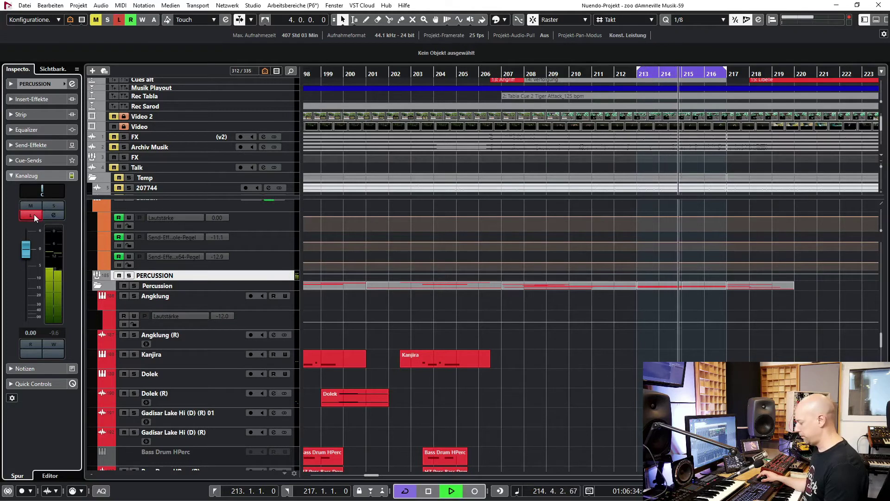
key(space)
click(35, 214)
click(49, 206)
key(space)
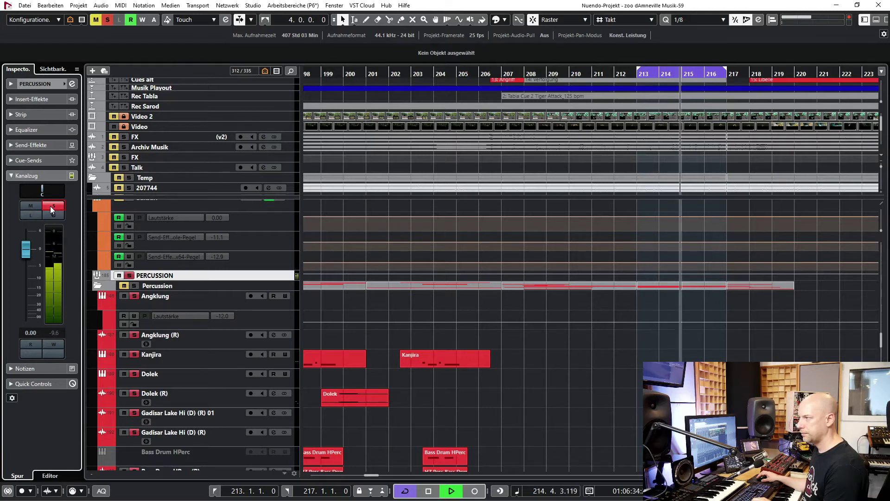
key(space)
click(50, 206)
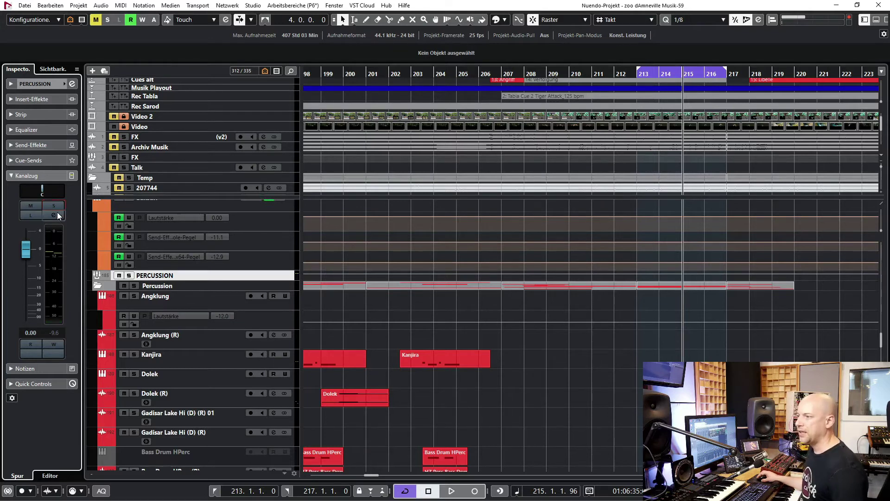
- Compare Listen and Solo on PERCUSSION again during playback, ending with Solo on
click(56, 207)
click(54, 208)
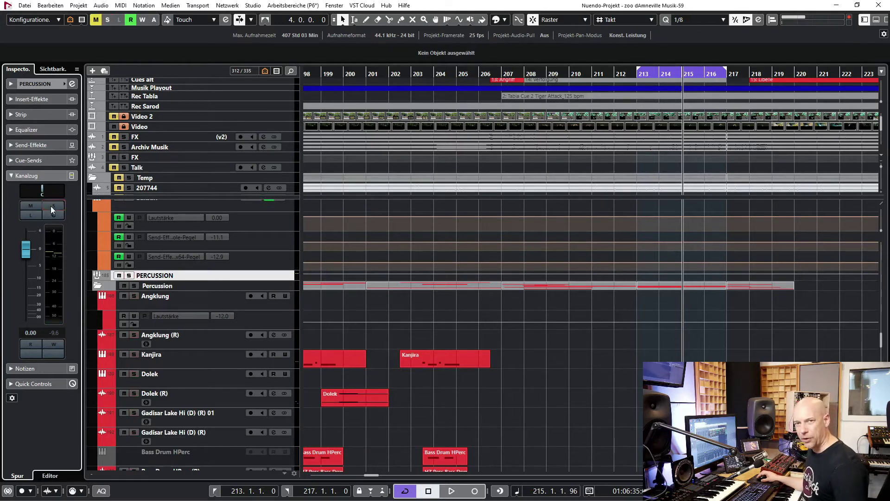
click(30, 215)
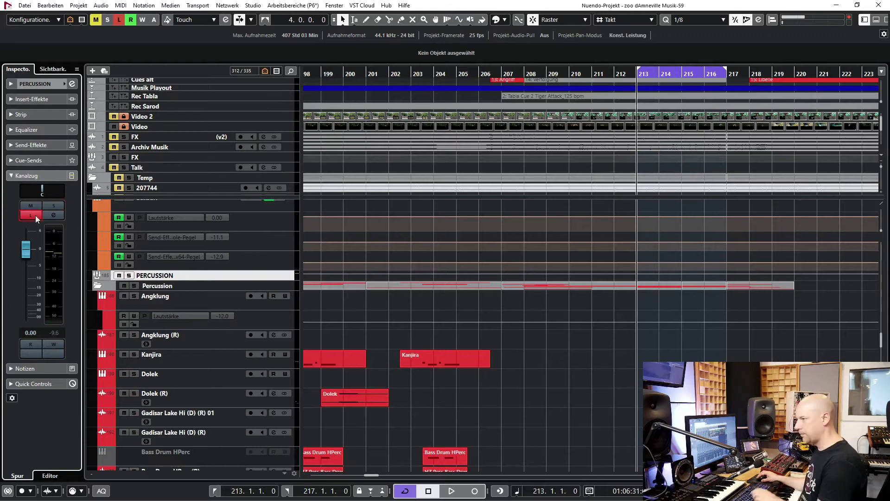
key(space)
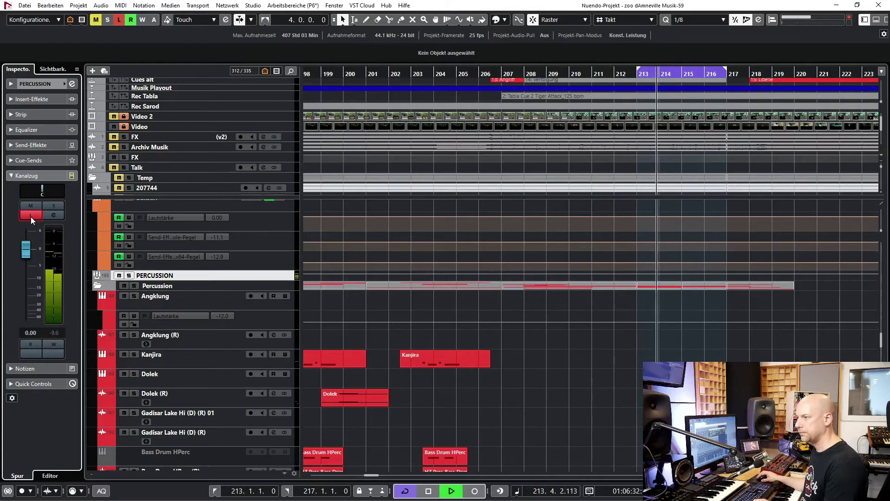
key(space)
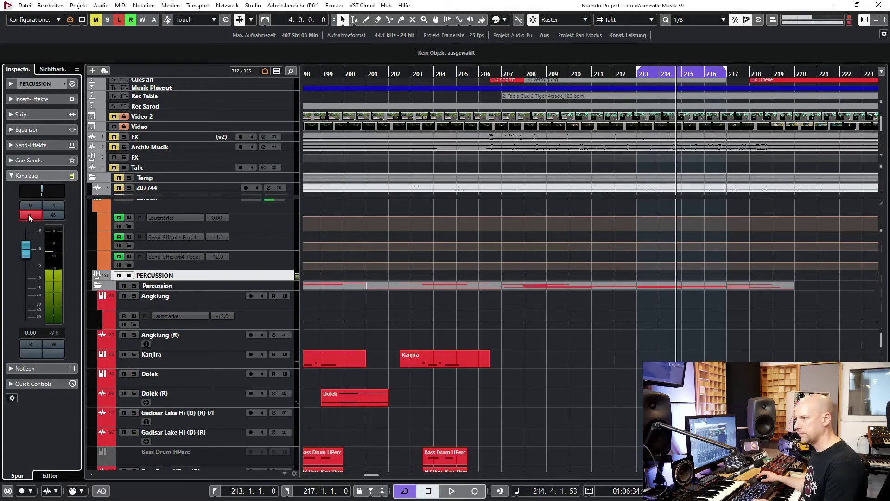
click(30, 215)
click(52, 207)
key(space)
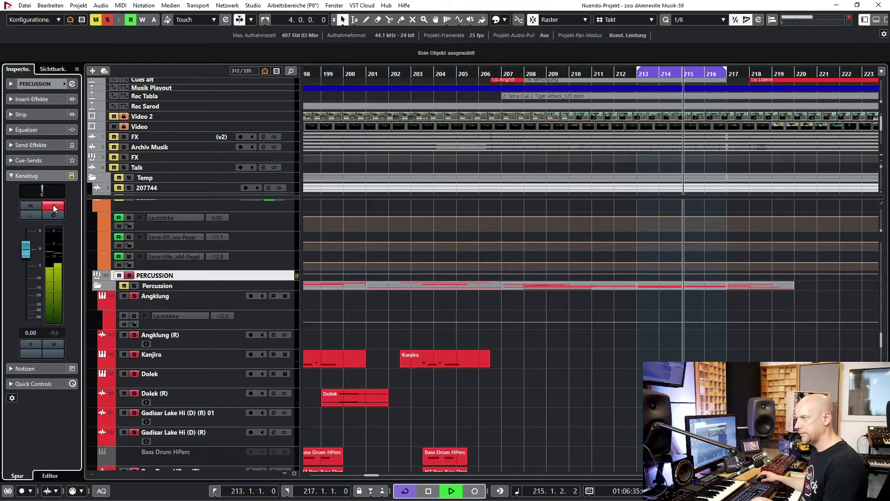
key(space)
click(53, 207)
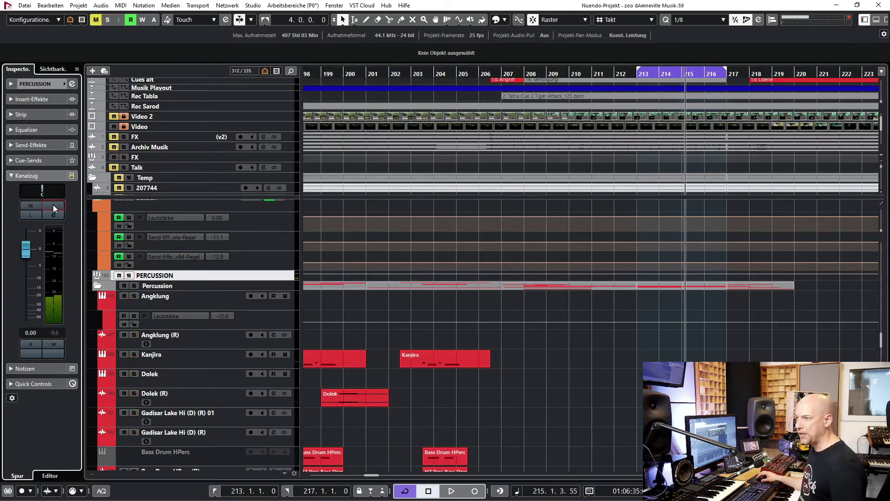
click(54, 207)
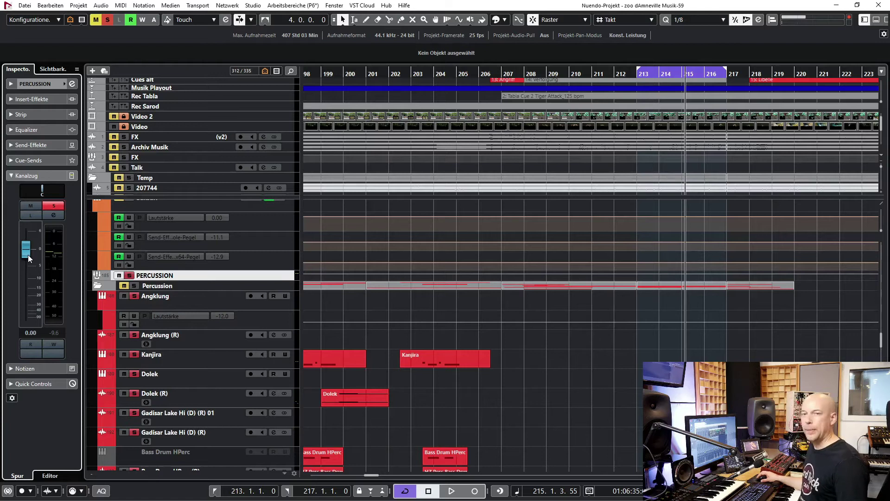
- Switch the PERCUSSION group channel from Solo to Listen in the Inspector
click(53, 205)
click(29, 215)
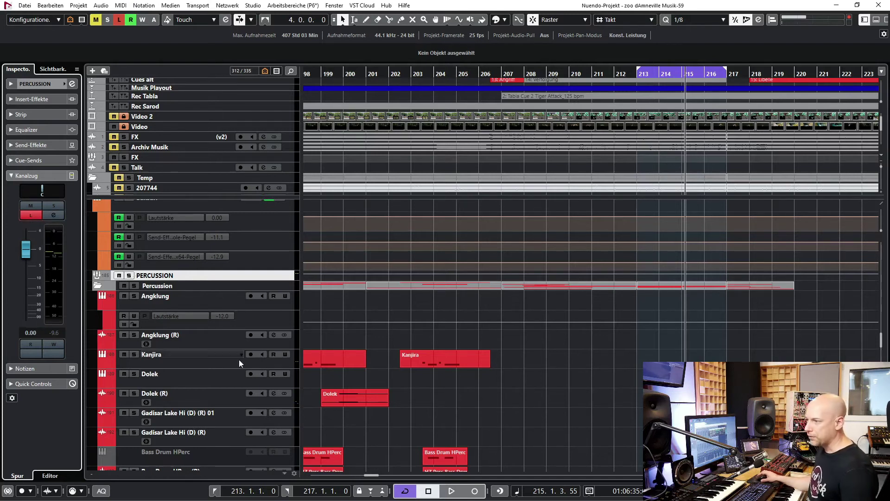
- Return to the loop start, solo Tabla Hi, and start the loop playing
scroll(205, 353, down, 3)
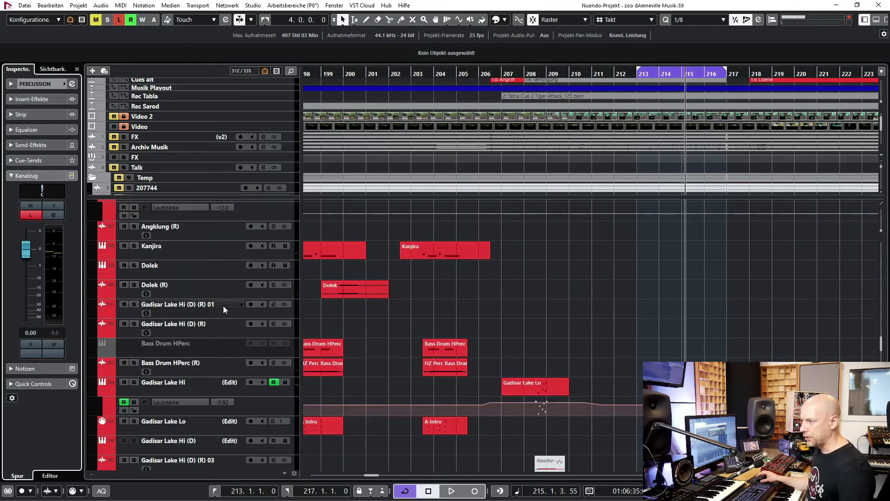
key(space)
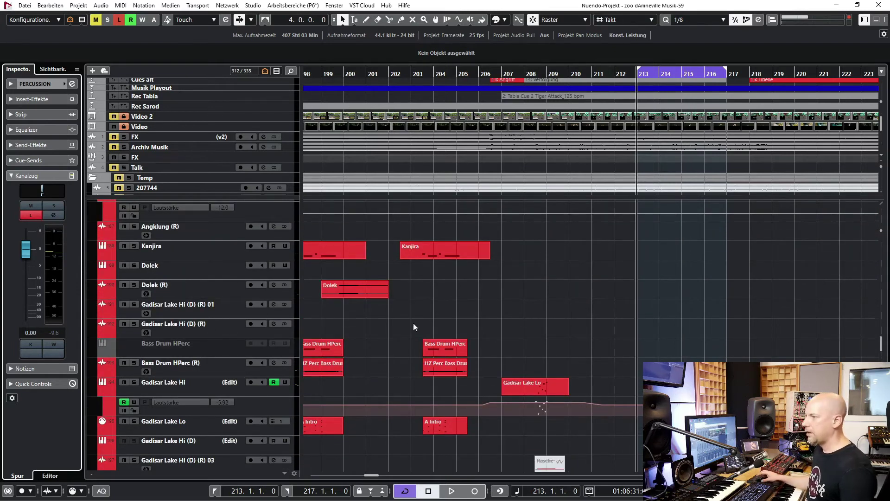
scroll(496, 295, down, 8)
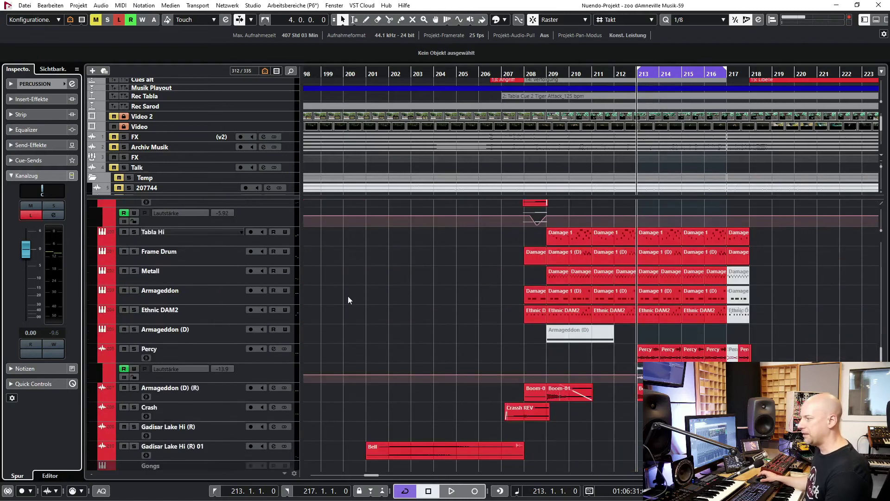
click(191, 241)
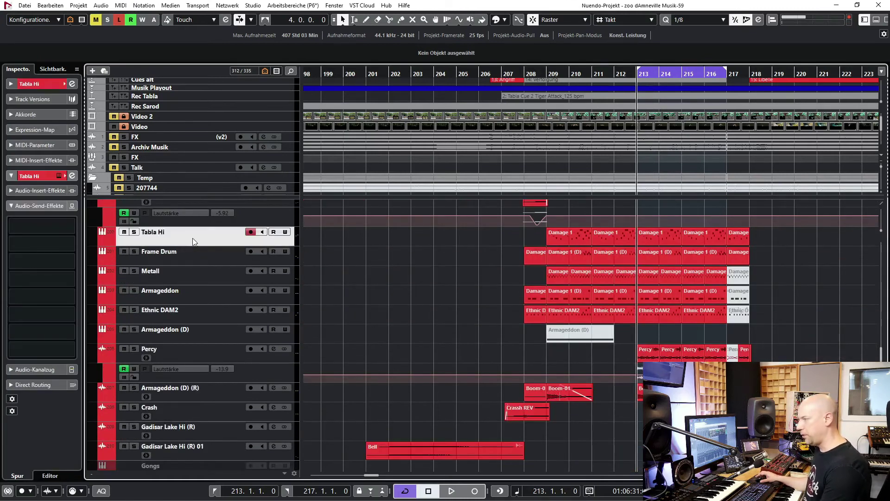
key(s)
key(s)
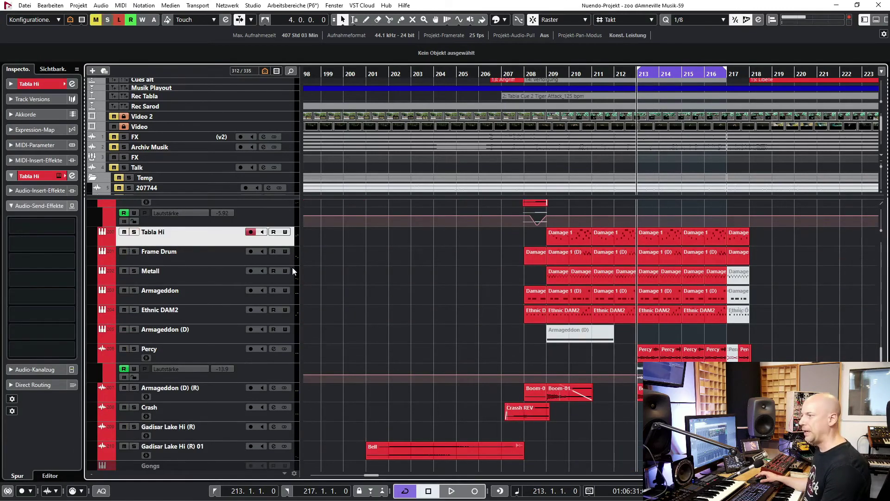
scroll(328, 288, up, 3)
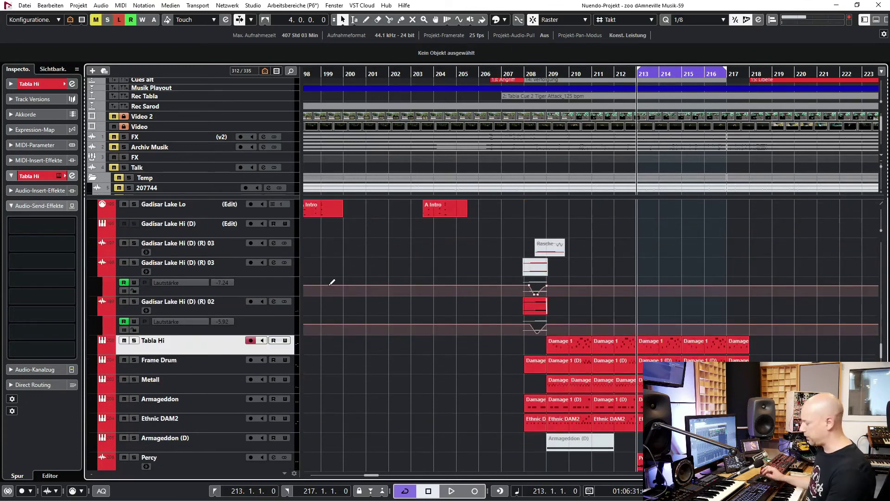
key(space)
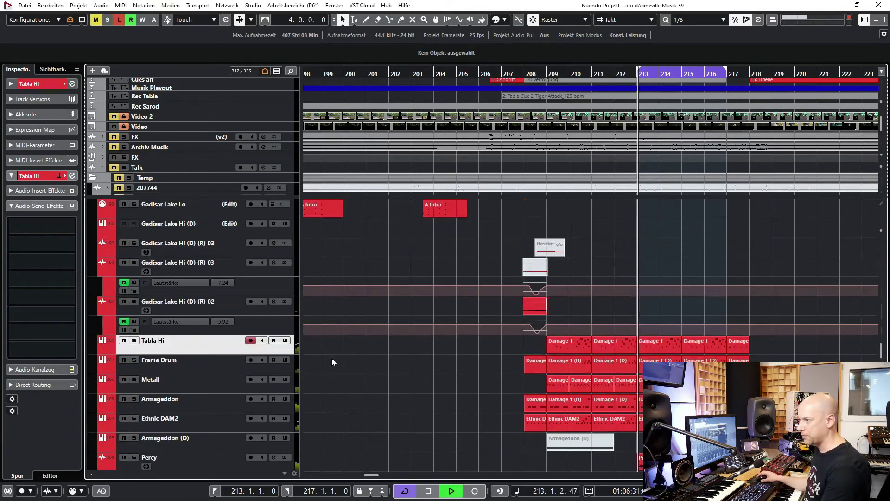
- Solo Tabla Hi, Metall, Armageddon and Ethnic DAM2 in turn, then unsolo and stop playback
click(134, 342)
click(134, 342)
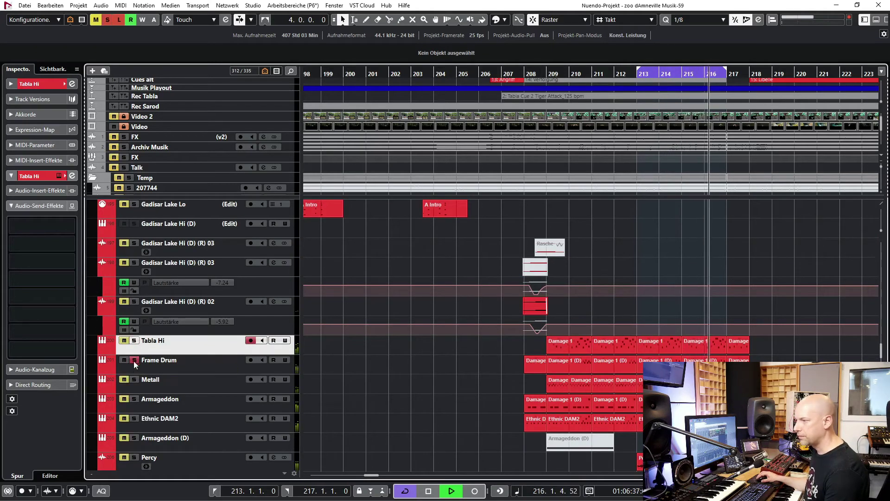
click(135, 380)
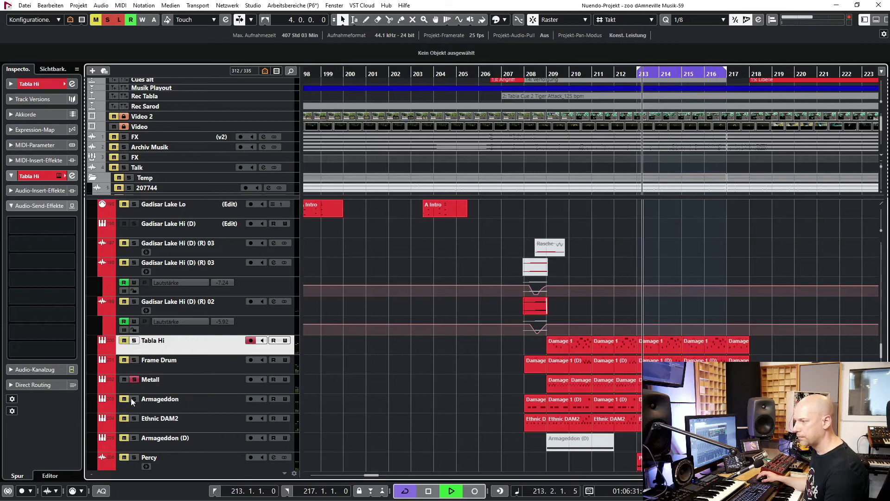
click(135, 400)
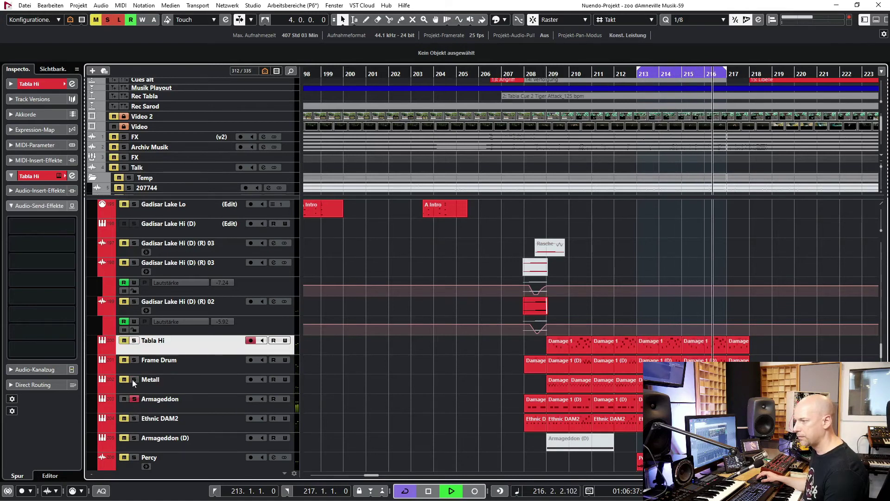
click(134, 418)
click(134, 419)
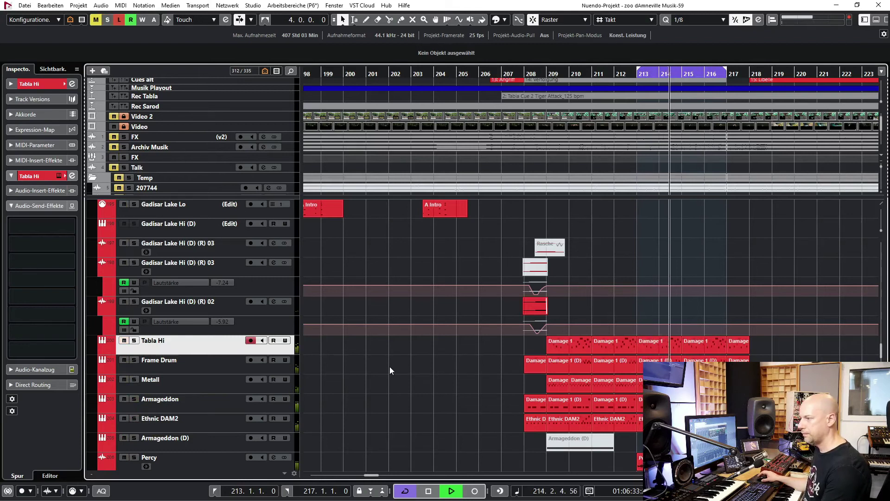
key(space)
scroll(394, 368, up, 10)
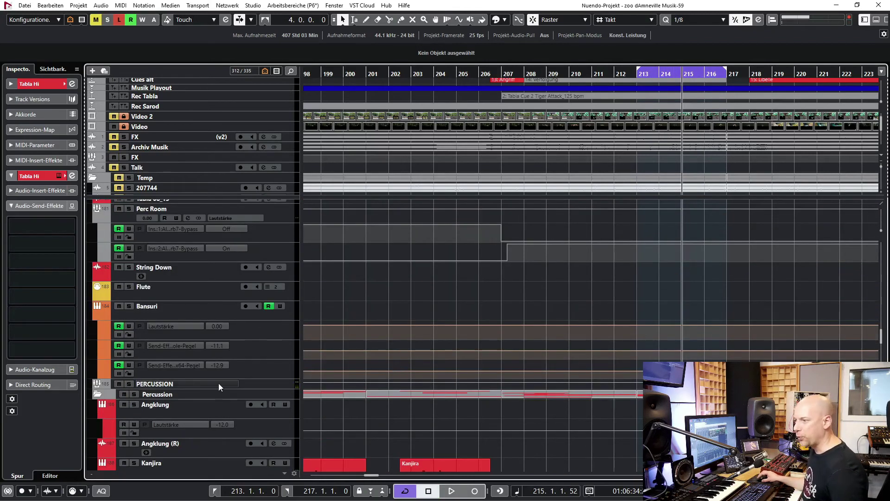
- Turn Listen off on the PERCUSSION group and play from bar 213 for comparison
click(219, 385)
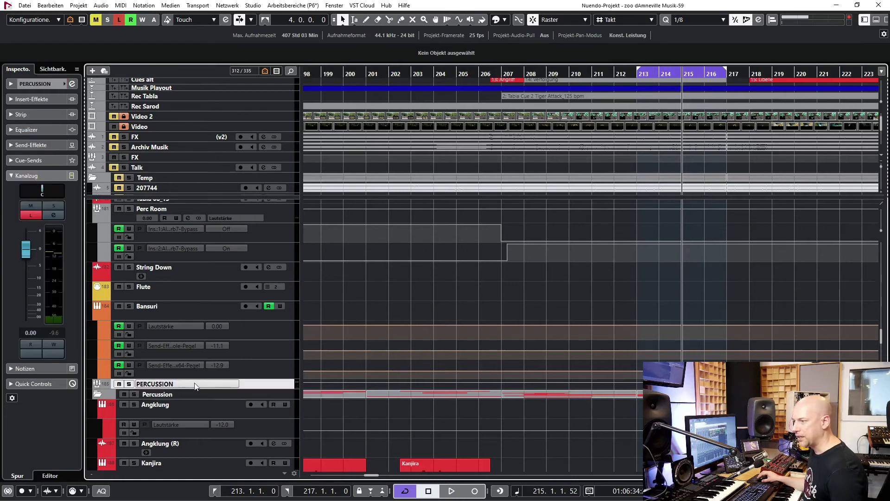
click(31, 216)
key(KP_1)
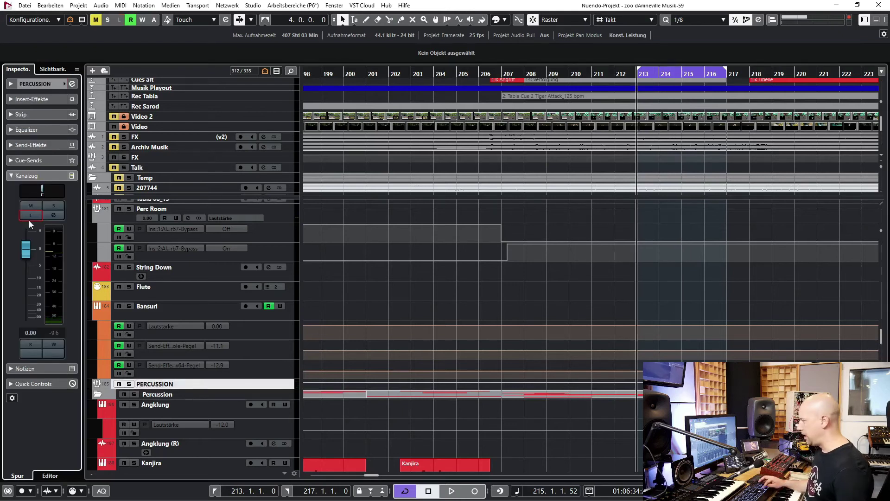
key(space)
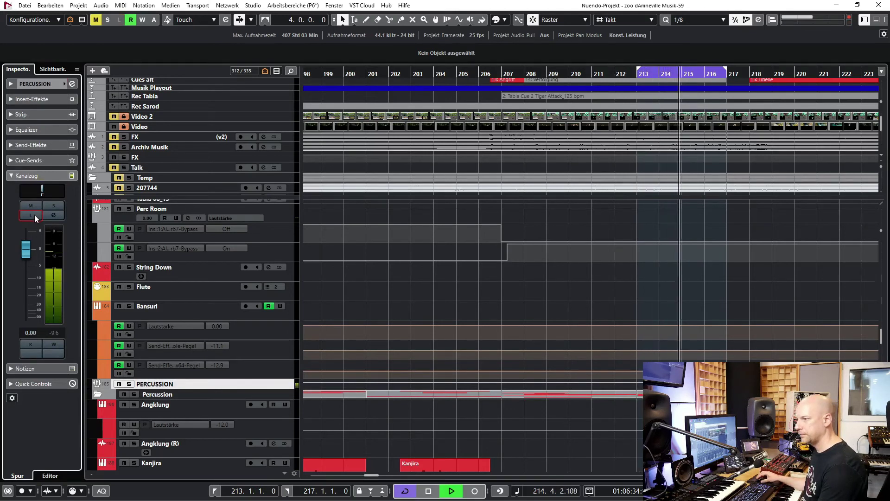
- Put PERCUSSION back into Listen mode, stop playback, and return to bar 213
click(36, 218)
key(space)
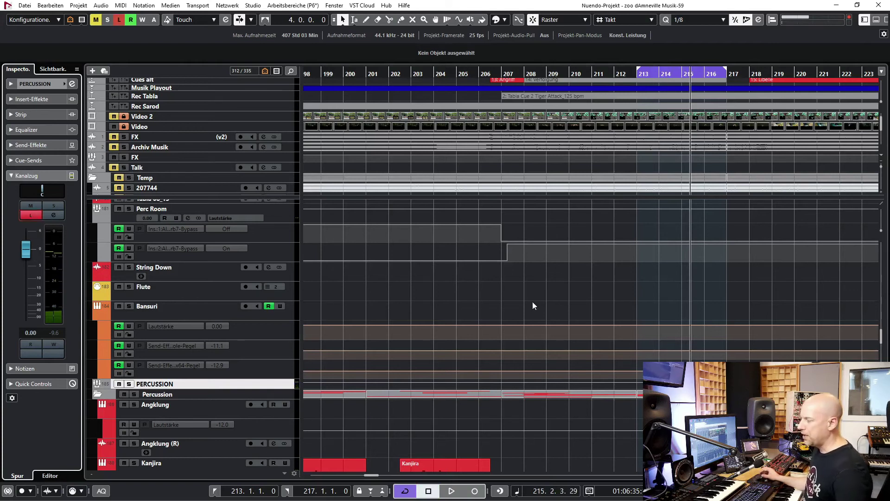
key(KP_1)
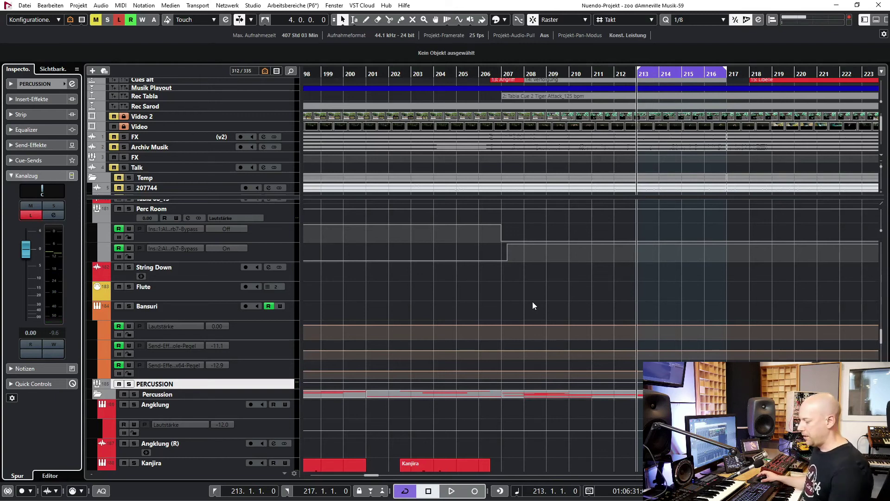
- Lower the Control Room Listen Dim to -oo in the MixConsole, then return to the project window
key(F3)
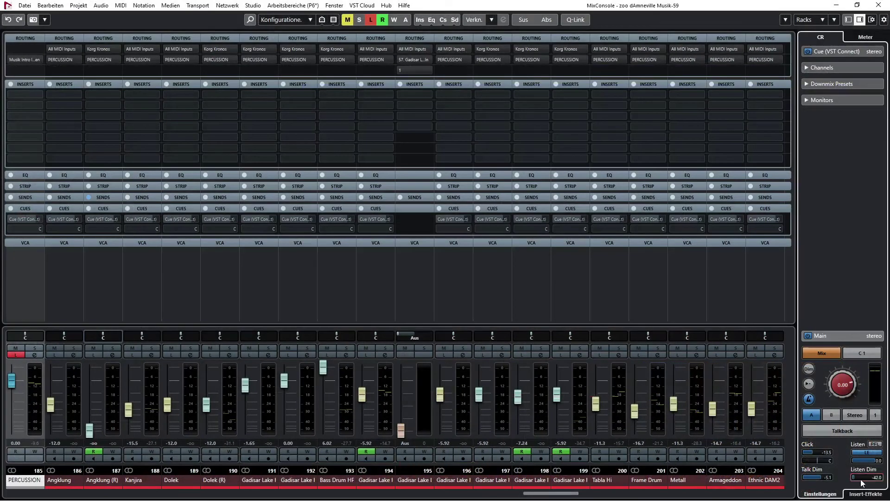
scroll(864, 479, up, 3)
scroll(865, 480, down, 10)
key(F3)
scroll(416, 280, down, 5)
scroll(415, 281, up, 6)
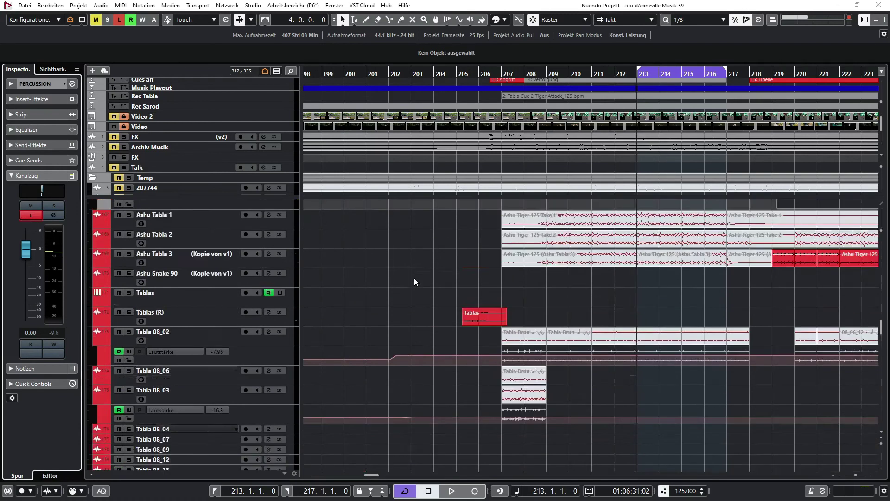
scroll(411, 285, down, 5)
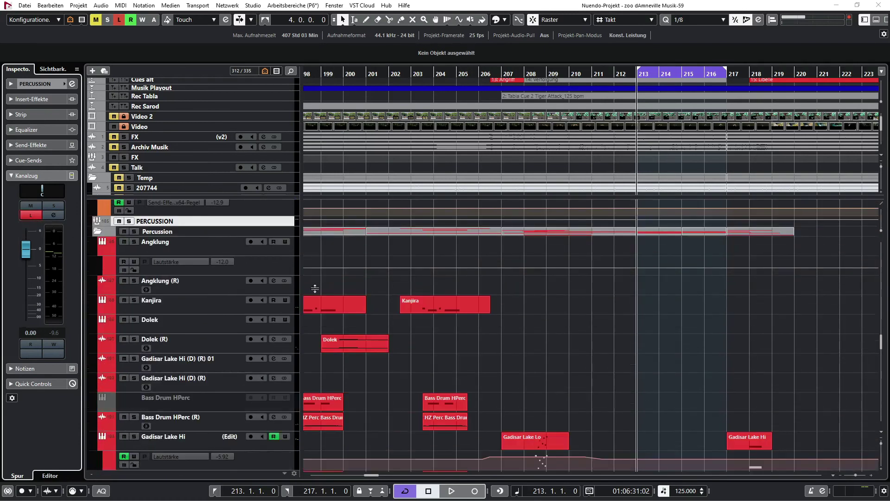
- Try Control Room Listen Dim levels of -45.4, -17.3 and -oo, settling at about -10.5 dB
key(F3)
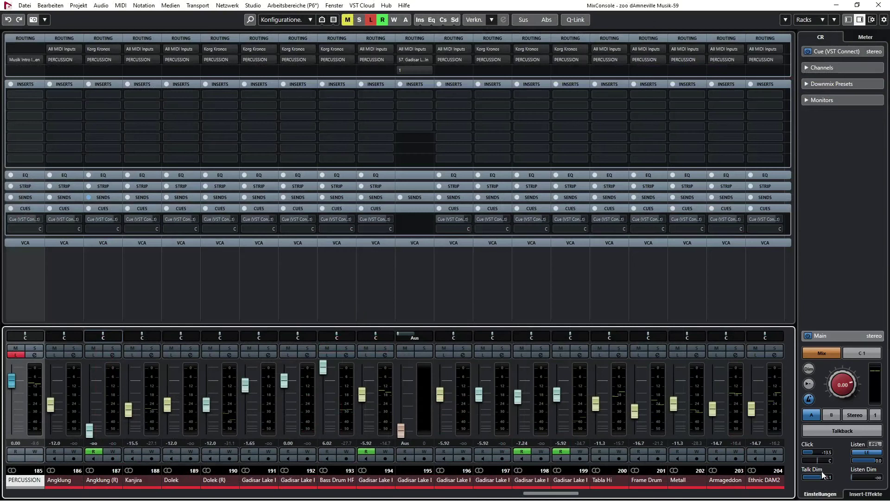
click(861, 476)
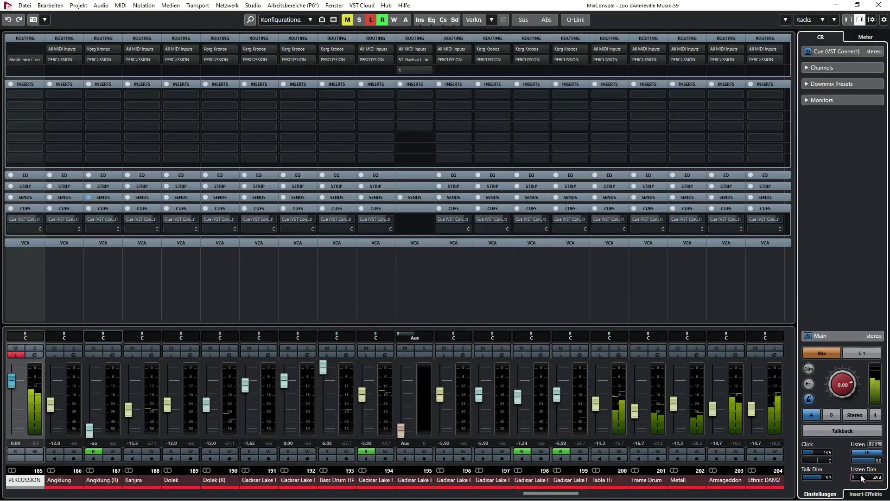
drag(866, 474, 871, 478)
mouse_move(876, 478)
mouse_down()
mouse_move(859, 479)
mouse_move(871, 479)
mouse_up()
drag(879, 478, 854, 477)
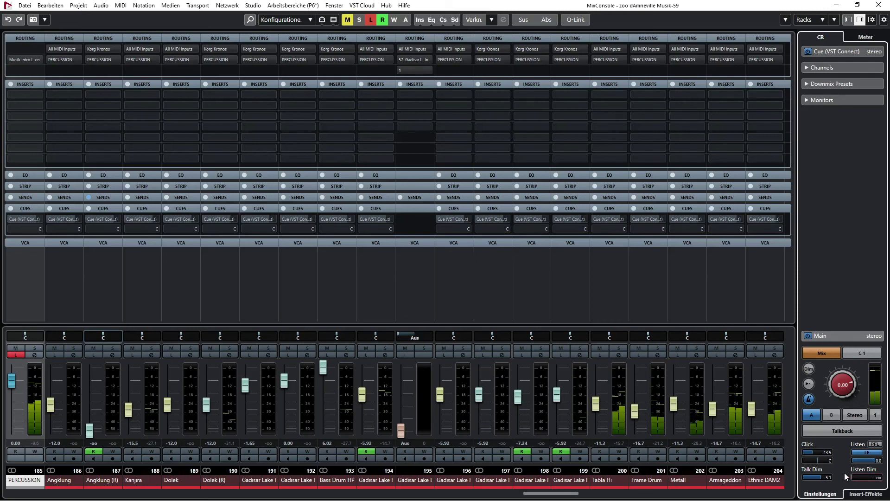